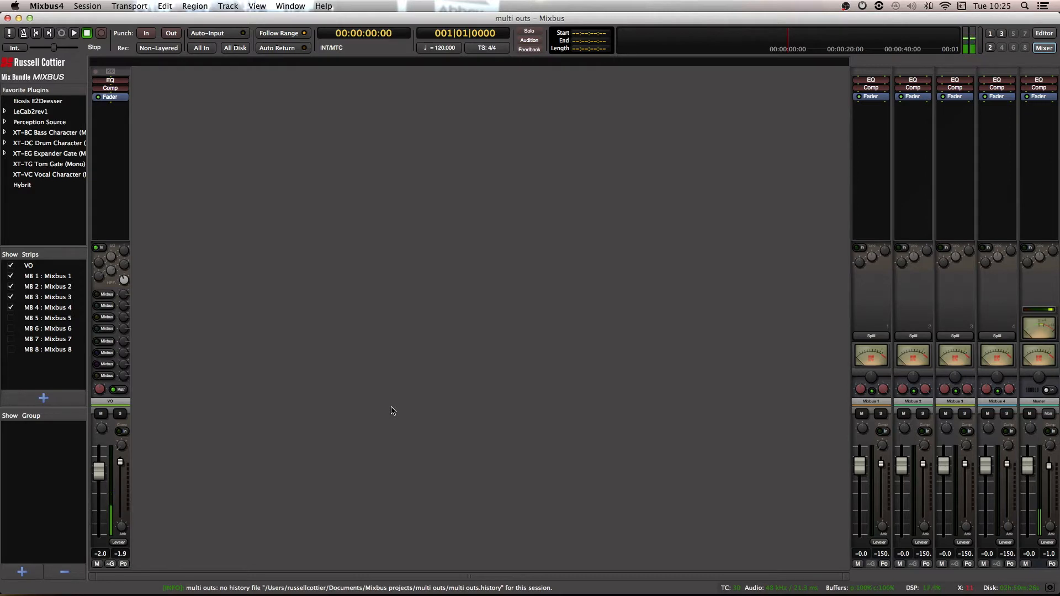
Add one MIDI track named SSD with the SSDSampler (AU) instrument, configured for 8 output channels with Fan out enabled
double_click(392, 410)
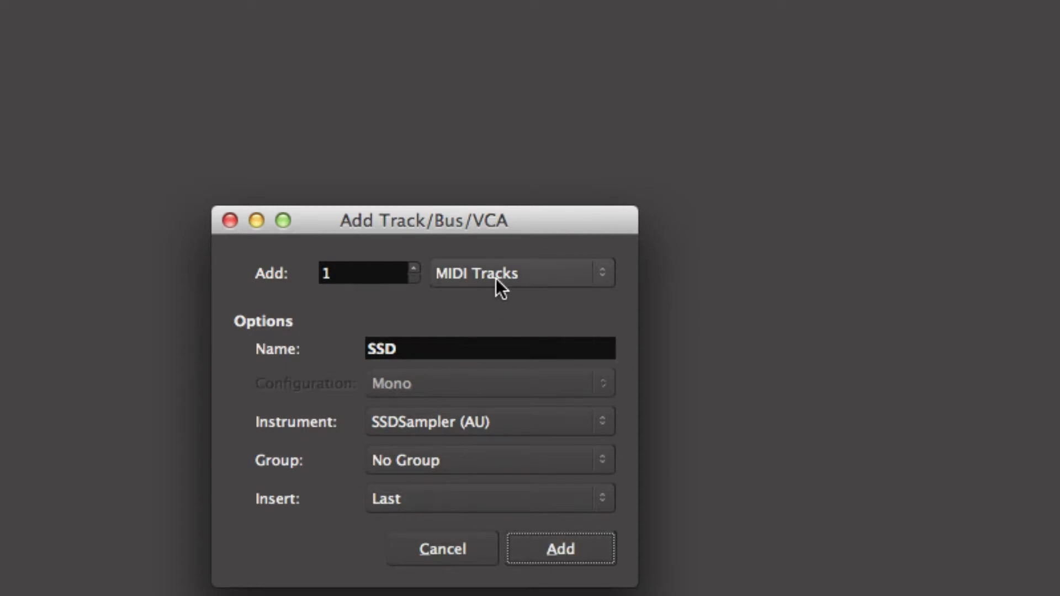
click(569, 551)
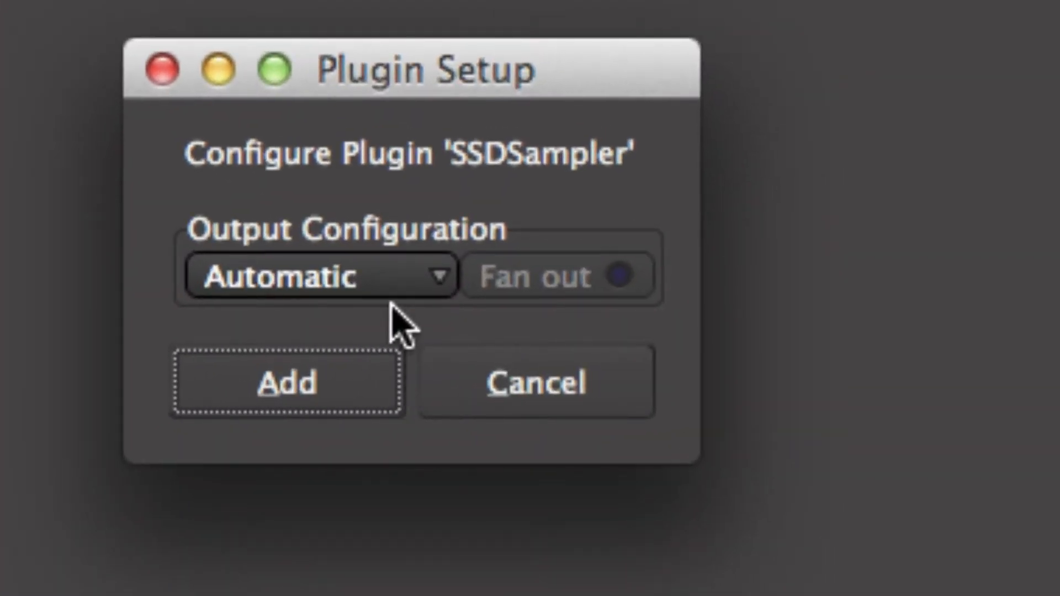
click(438, 279)
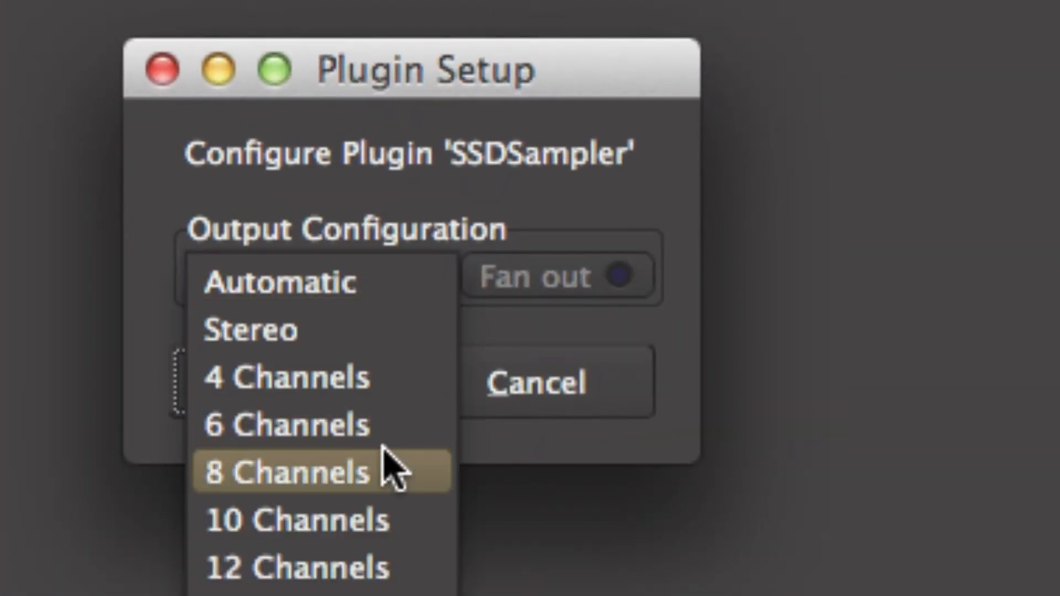
click(386, 468)
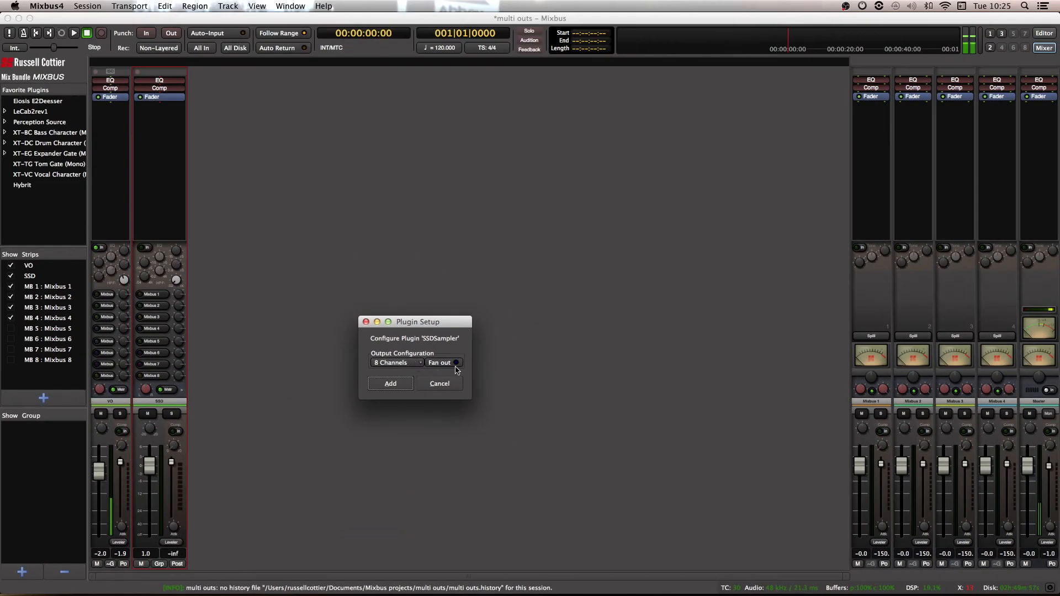
click(450, 364)
click(403, 387)
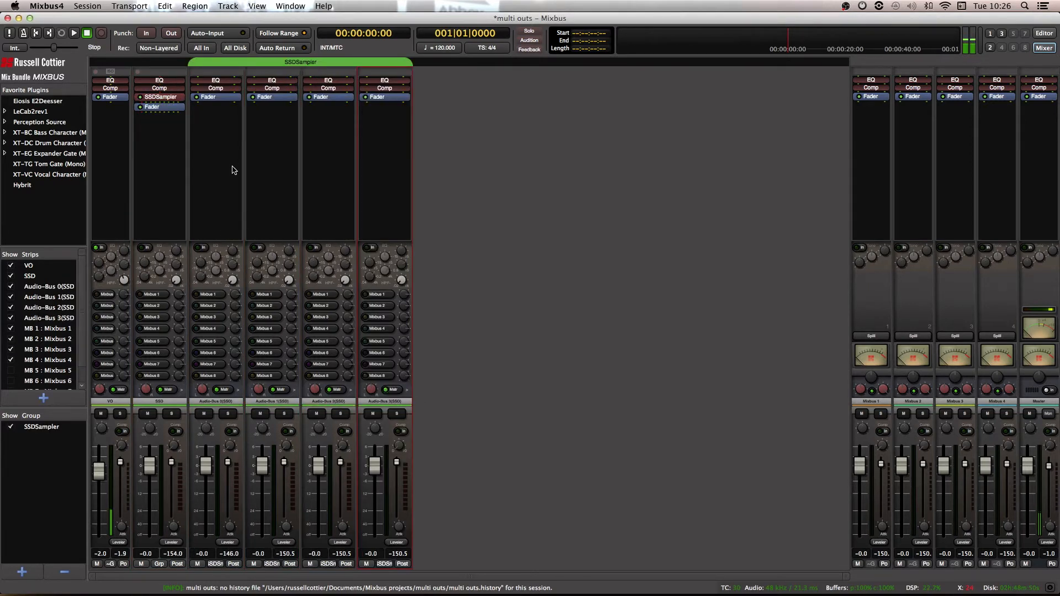
Open the SSDSampler plugin window from the SSD strip, audition several kit pieces and move the window clear of the bus strips
double_click(161, 97)
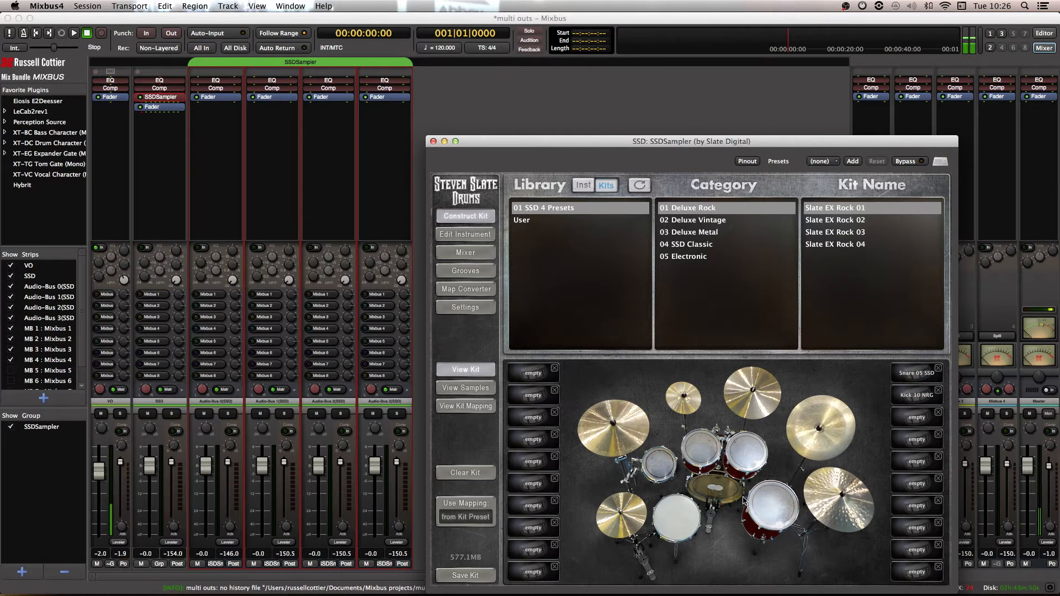
click(693, 527)
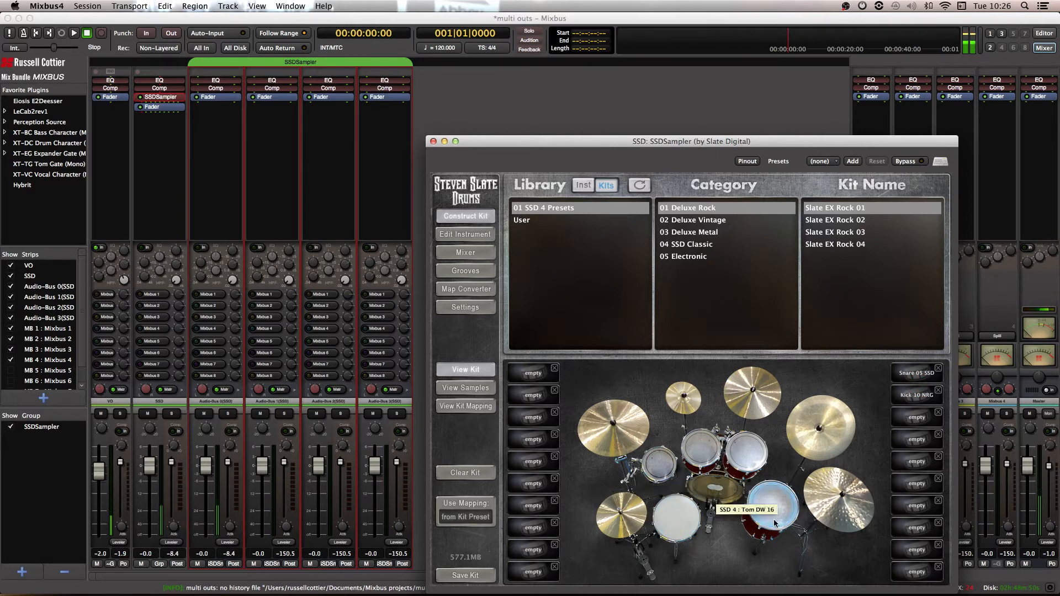
click(731, 453)
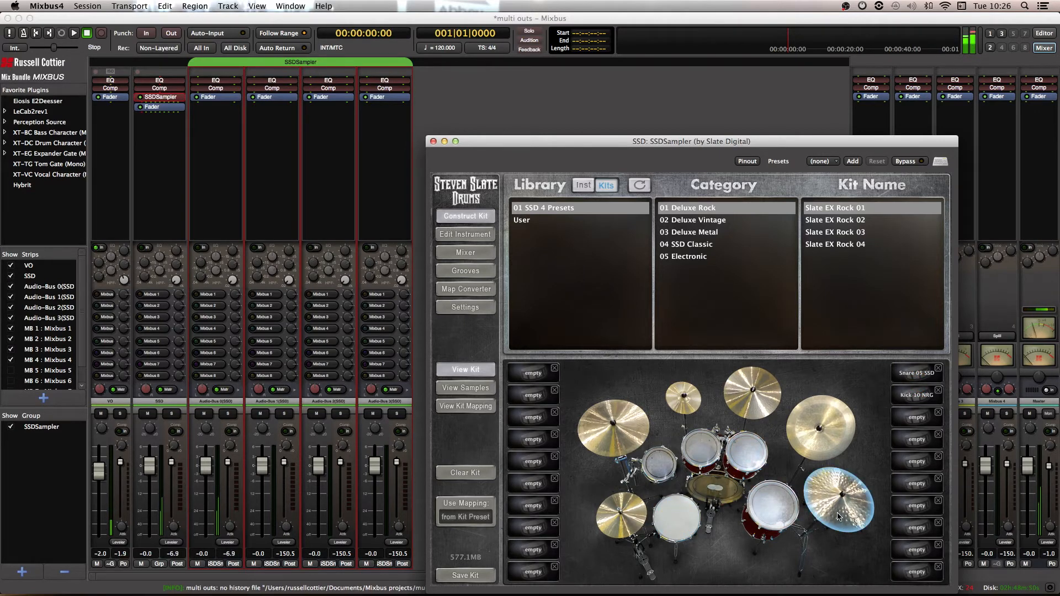
click(683, 401)
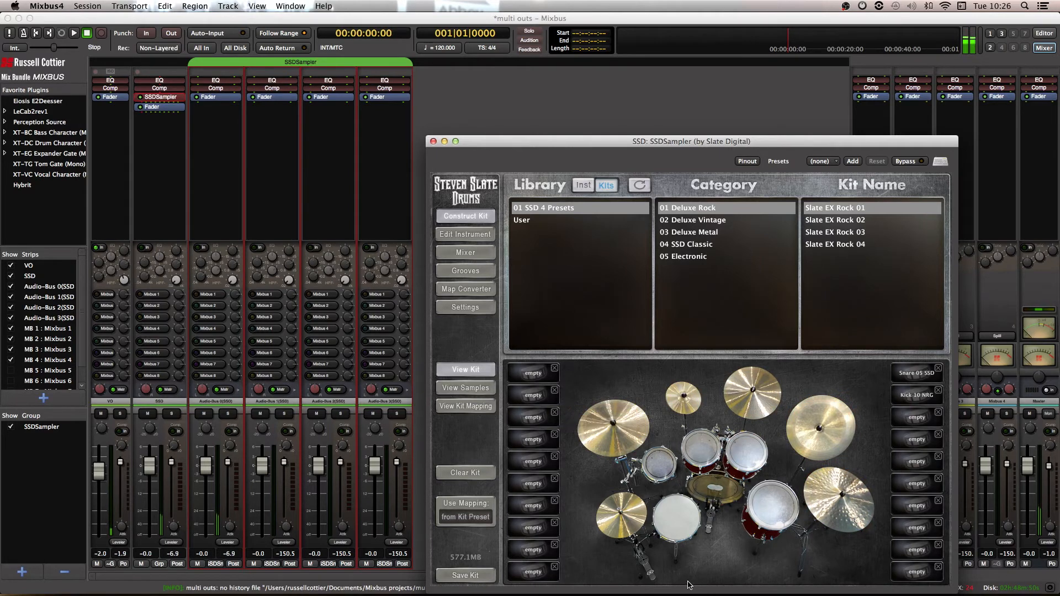
drag(790, 142, 844, 53)
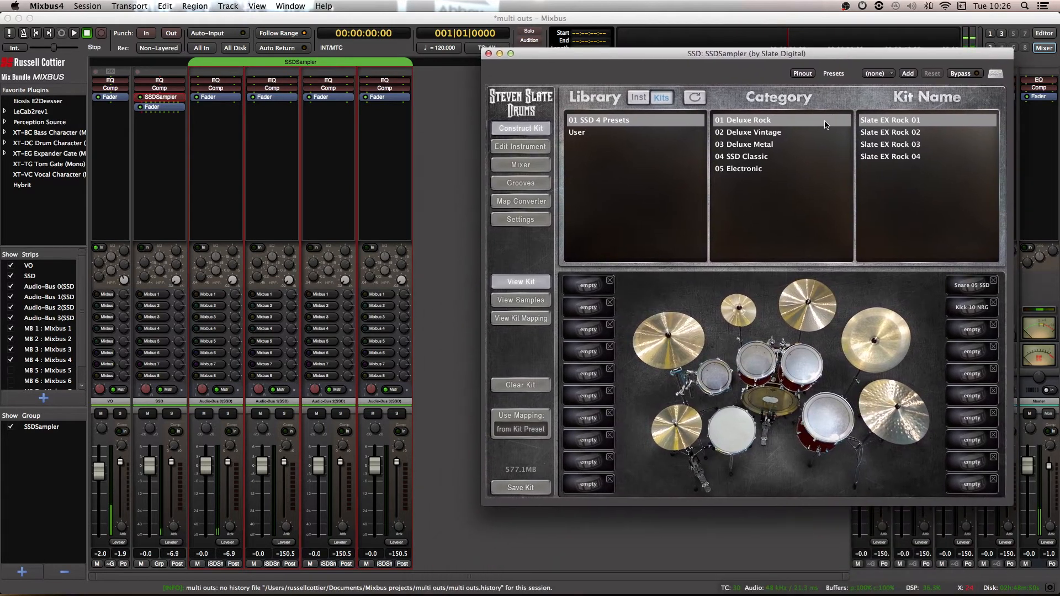
Remove the SSD track's direct assignment to the master and audition the snare and toms
click(166, 391)
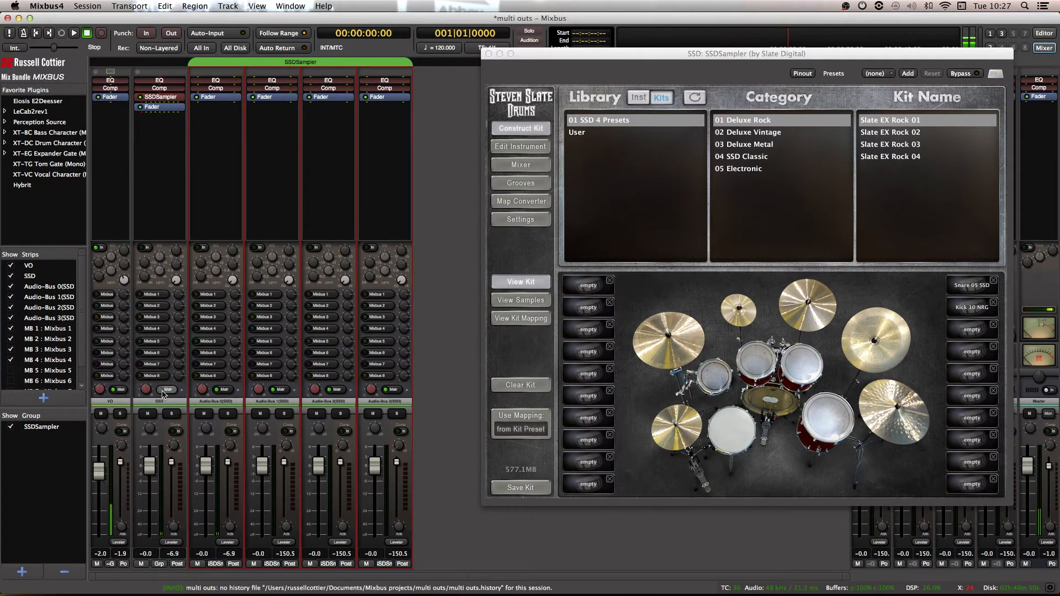
click(732, 422)
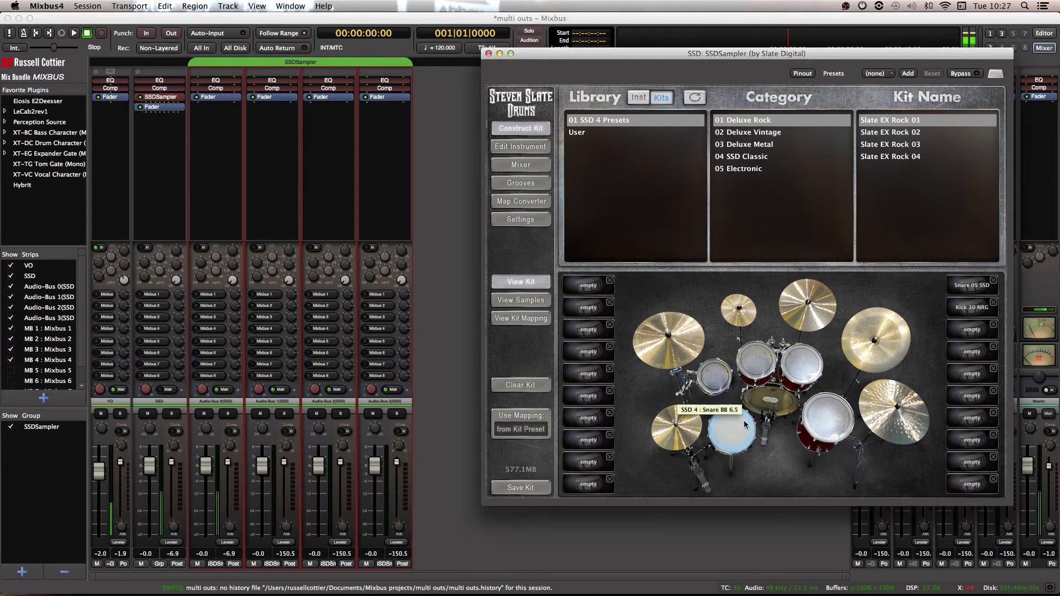
click(756, 362)
click(801, 365)
click(826, 420)
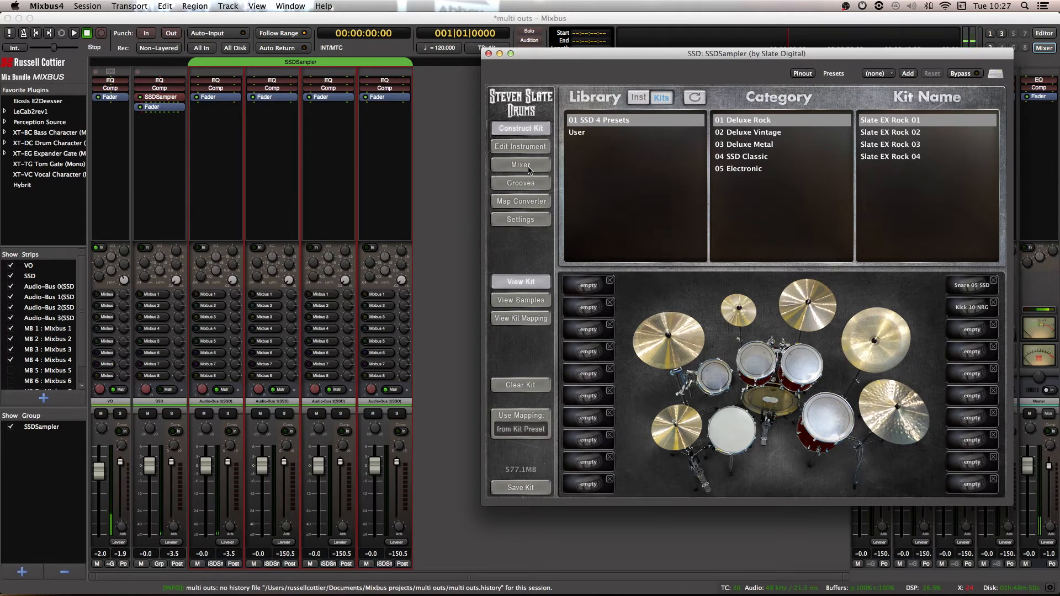
click(757, 363)
In the sampler's internal mixer, route Snare Dir, Snare Top and Snare Btm to out 2 st
click(519, 166)
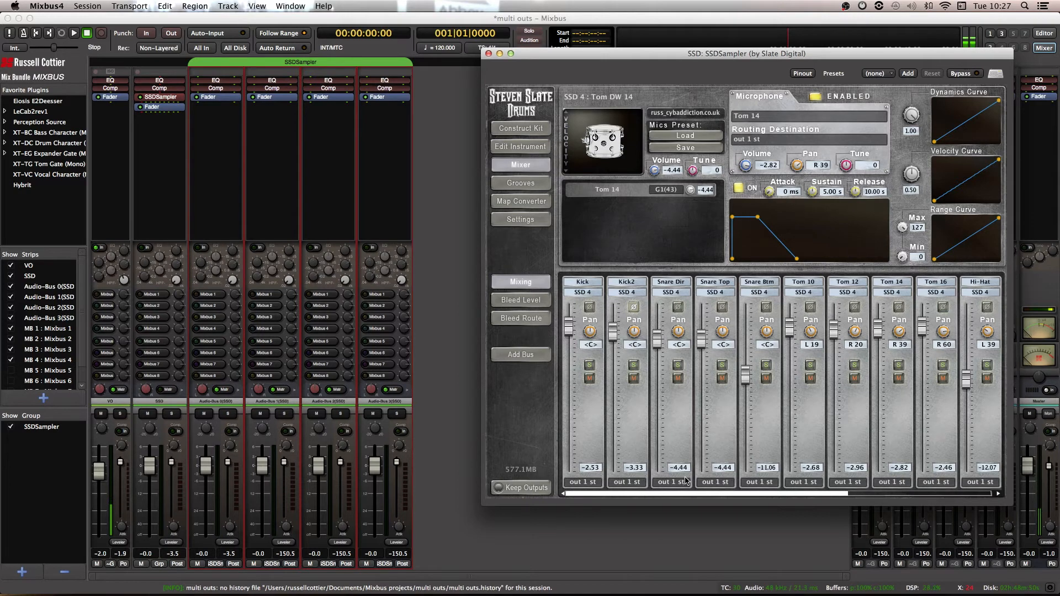
click(682, 488)
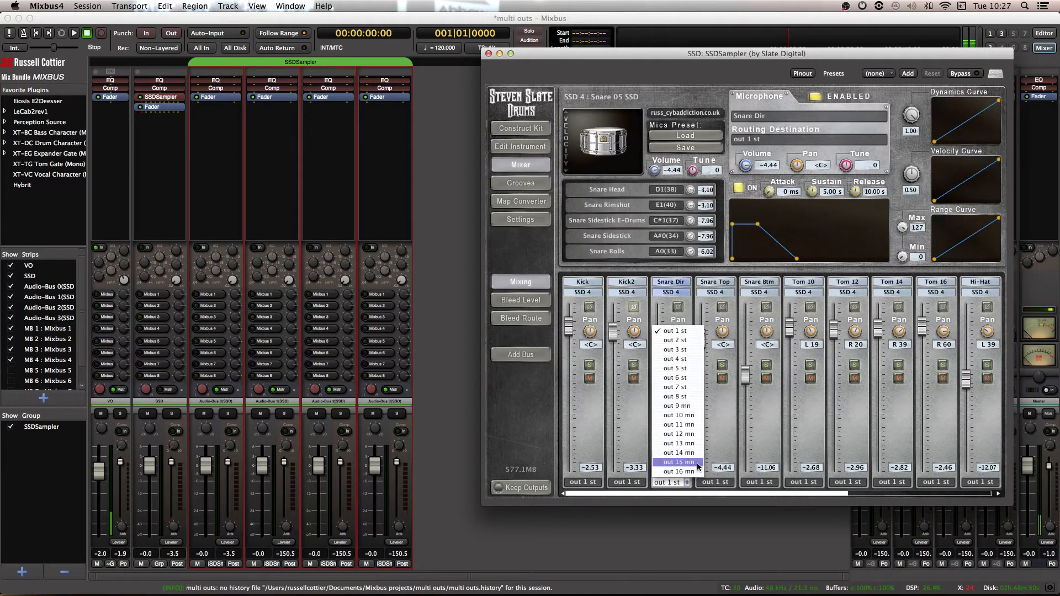
click(678, 350)
click(717, 483)
click(726, 341)
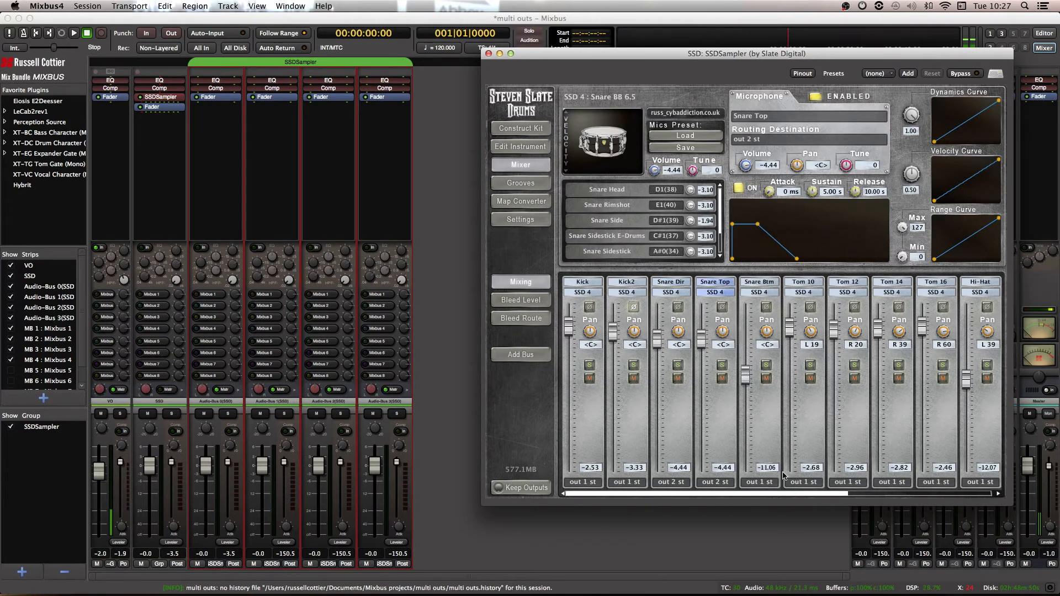
click(767, 484)
click(763, 340)
Route the Tom 10, Tom 12, Tom 14 and Tom 16 channels to out 3 st
click(804, 483)
click(810, 349)
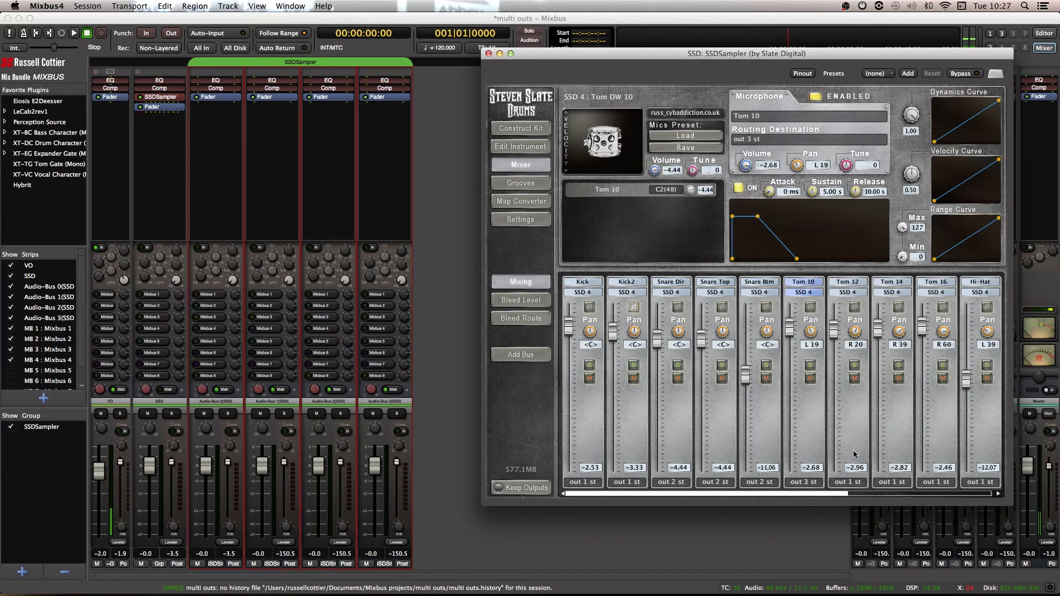
click(848, 482)
click(847, 349)
click(891, 482)
click(895, 350)
click(933, 483)
click(941, 350)
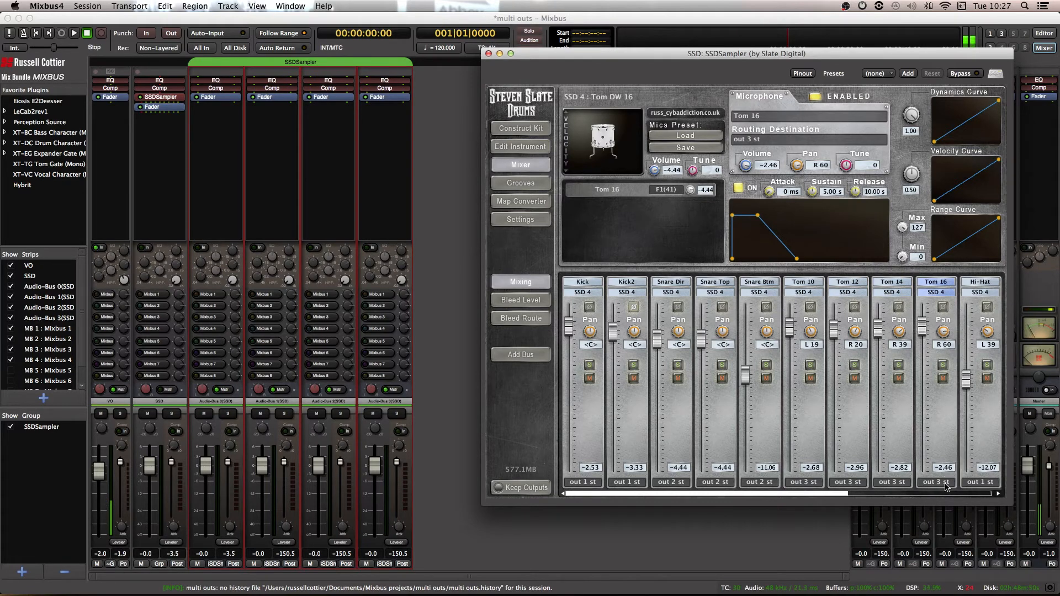
Route the Hi-Hat channel to out 4 st
drag(800, 493, 838, 495)
scroll(817, 493, right, 1)
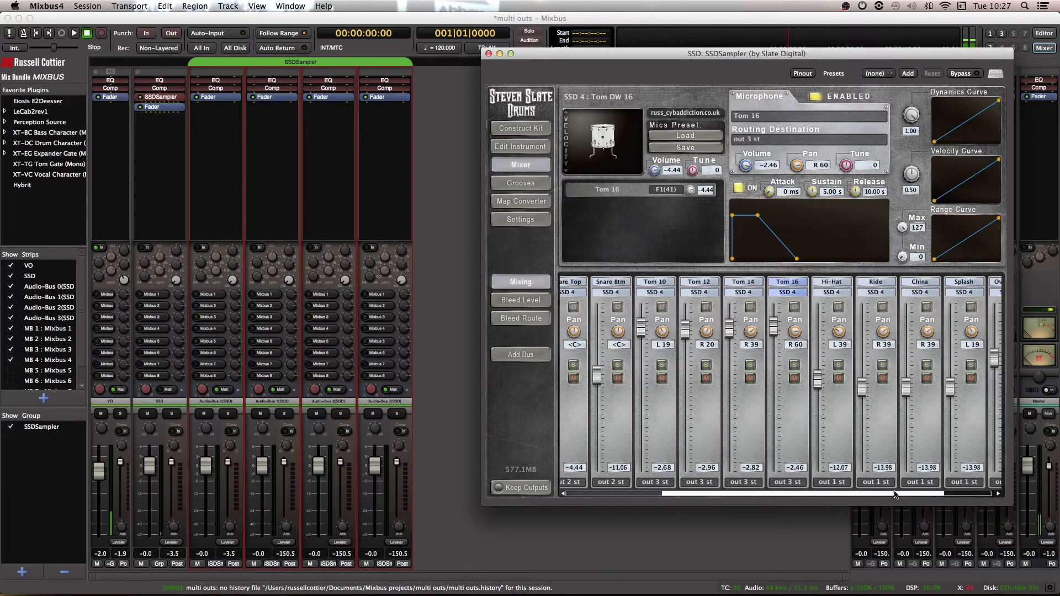
scroll(822, 490, right, 2)
click(830, 484)
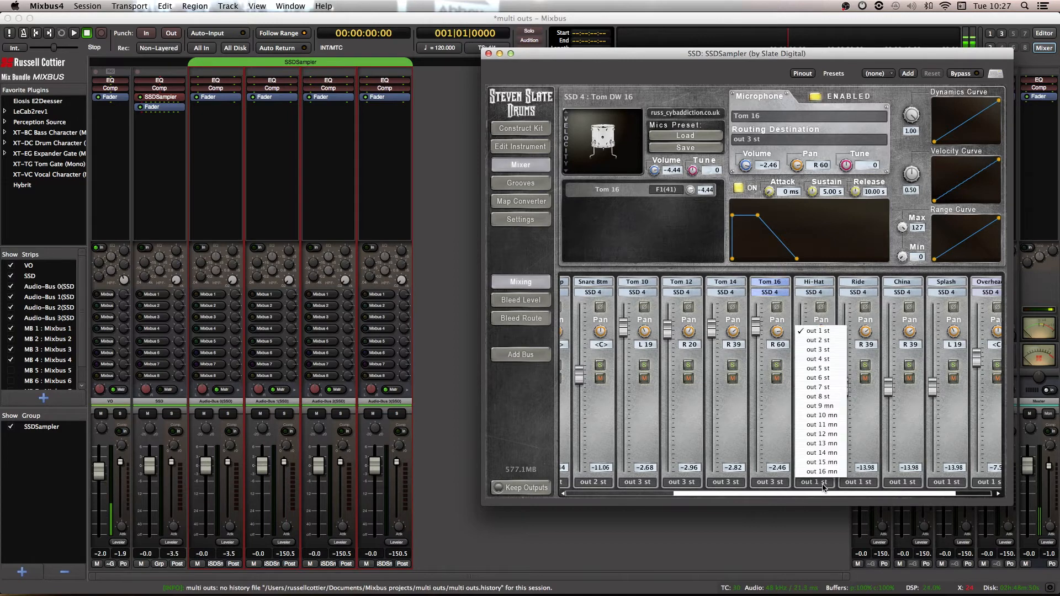
click(848, 362)
click(826, 484)
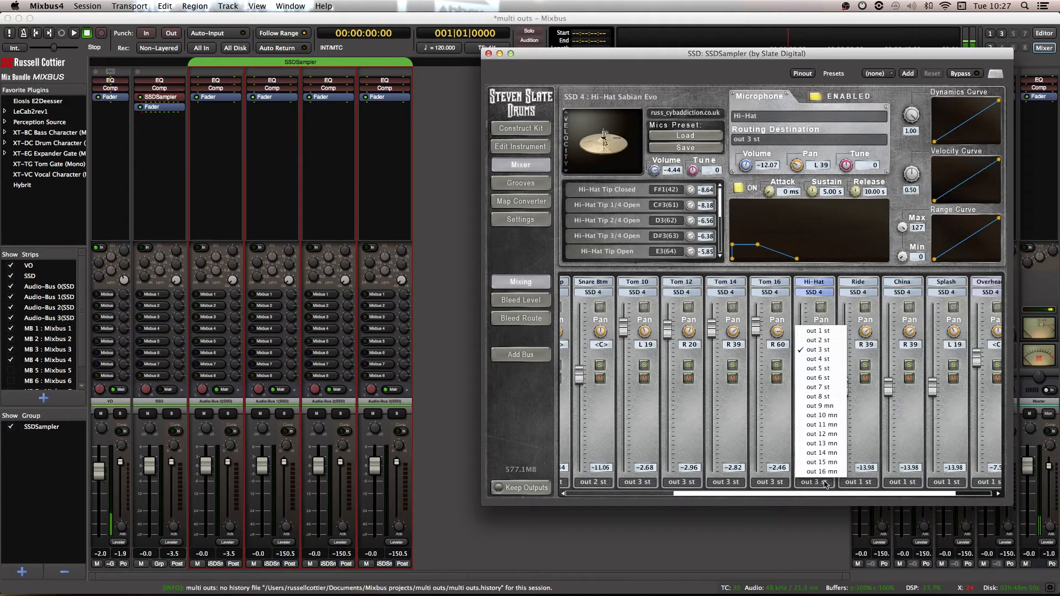
click(831, 365)
Route the Ride, China and Splash channels to out 4 st
click(862, 482)
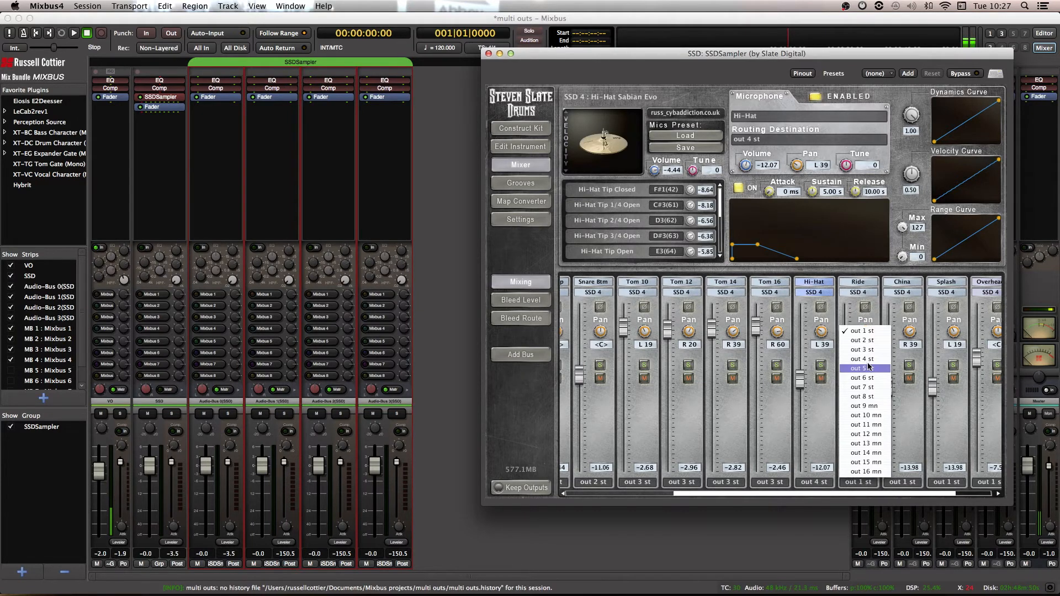
click(861, 365)
click(903, 483)
click(904, 483)
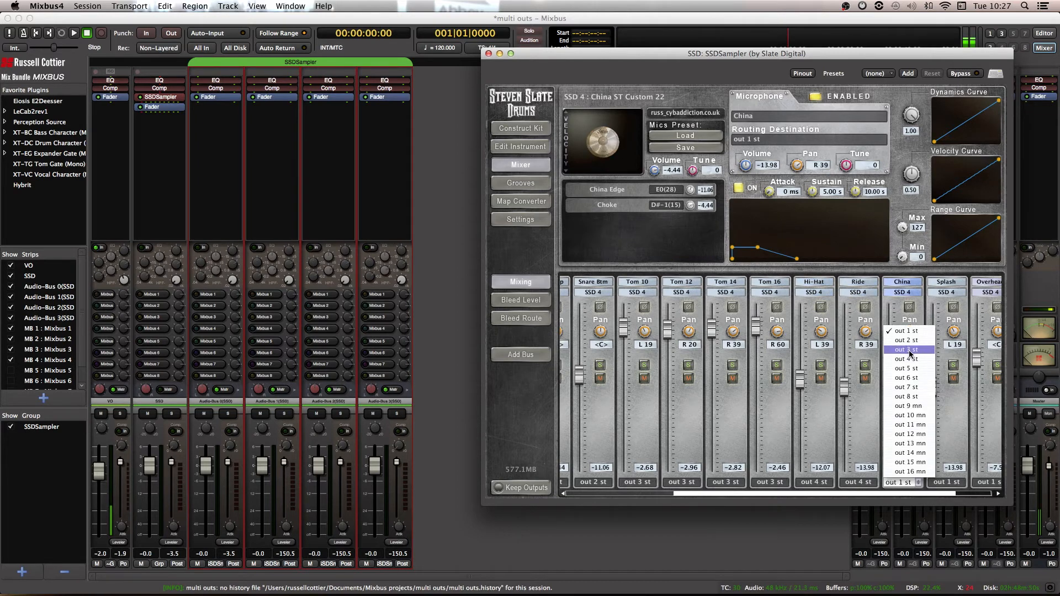
click(911, 365)
click(947, 482)
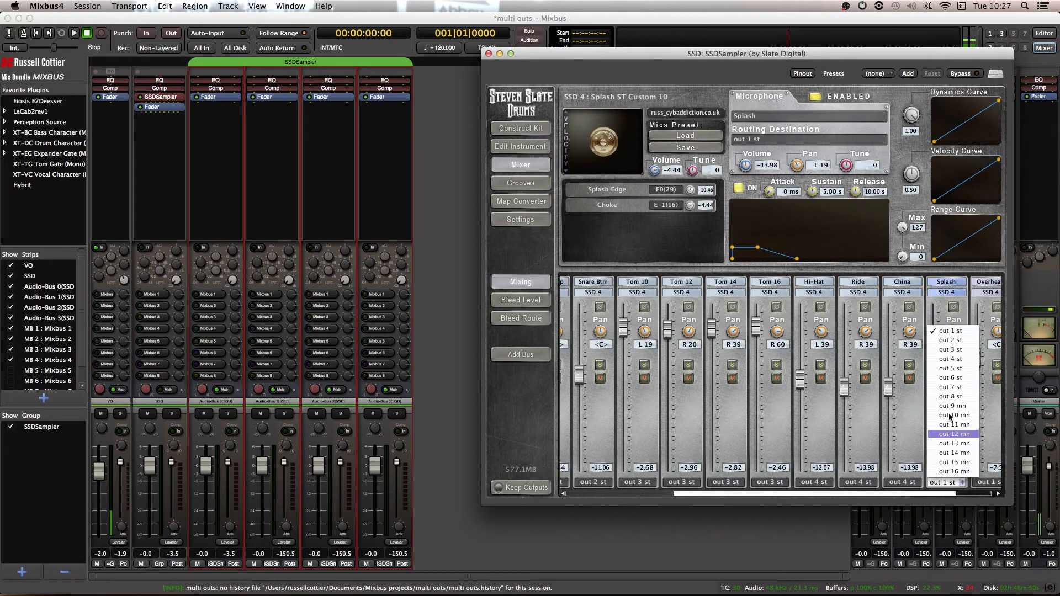
click(955, 365)
Route the Overhead and Room channels to out 4 st
drag(932, 494, 968, 494)
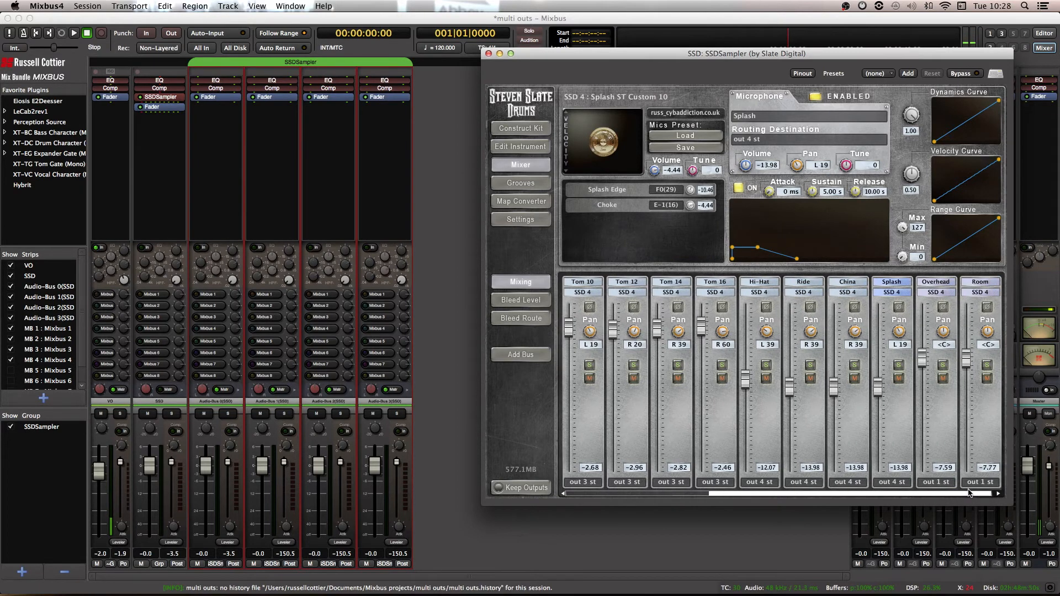
click(933, 483)
click(941, 359)
click(981, 483)
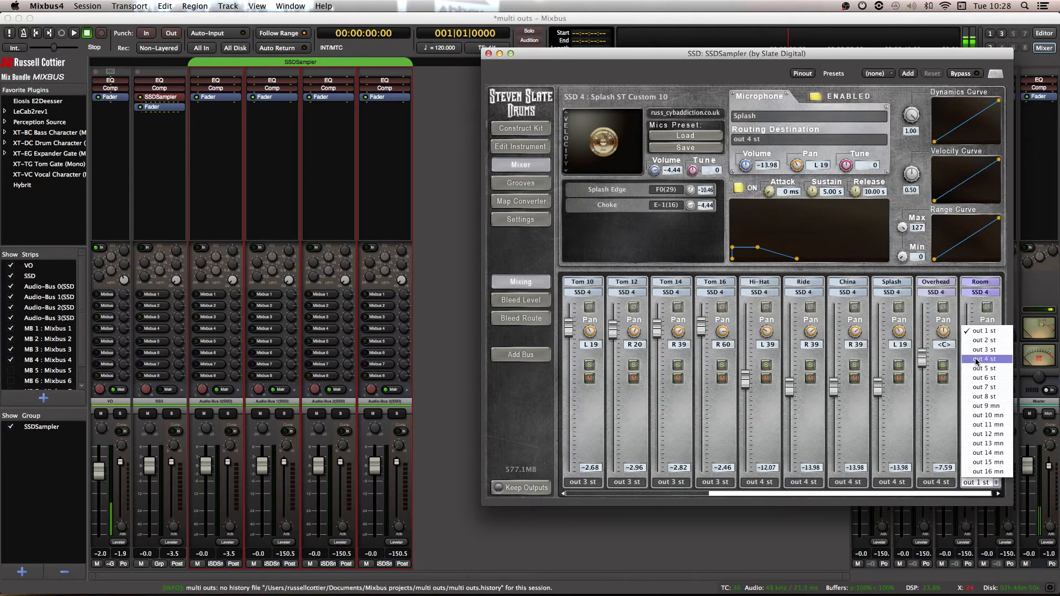
click(982, 360)
drag(868, 493, 715, 493)
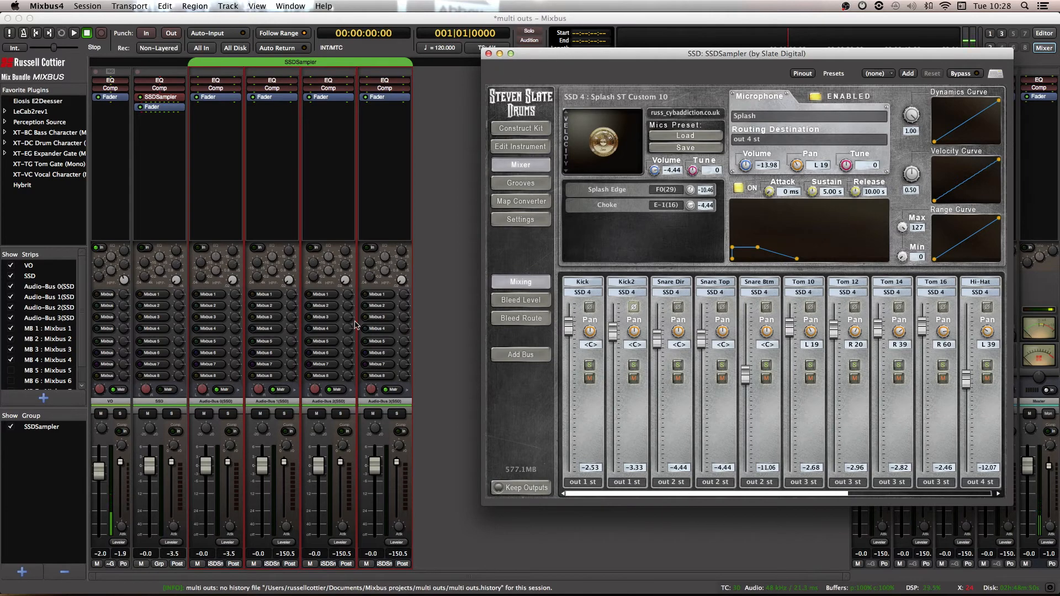
Check the kit view and review the output routing across the sampler's mixer channels
click(527, 129)
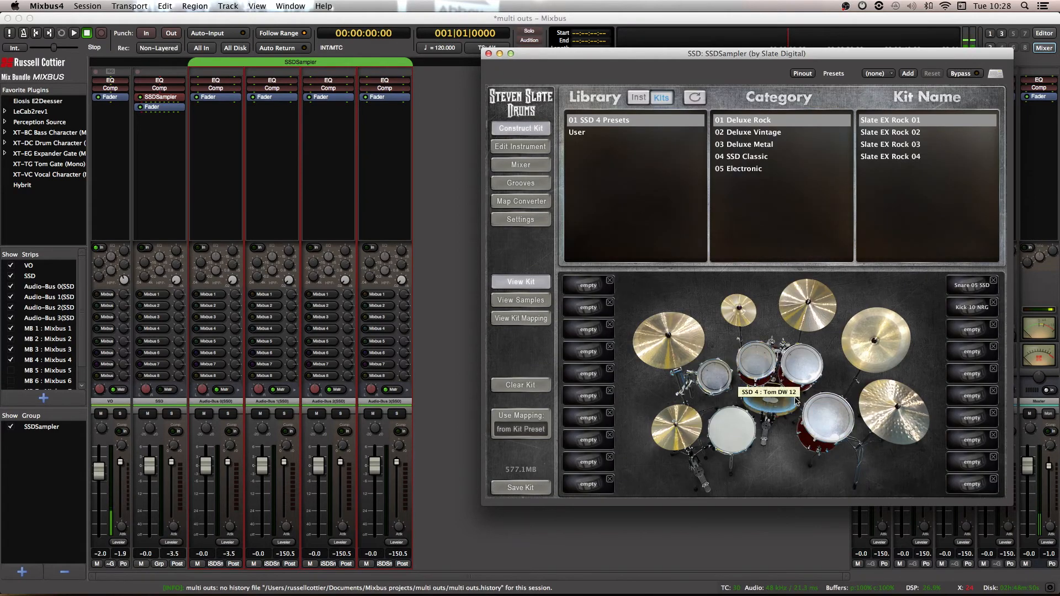
click(530, 164)
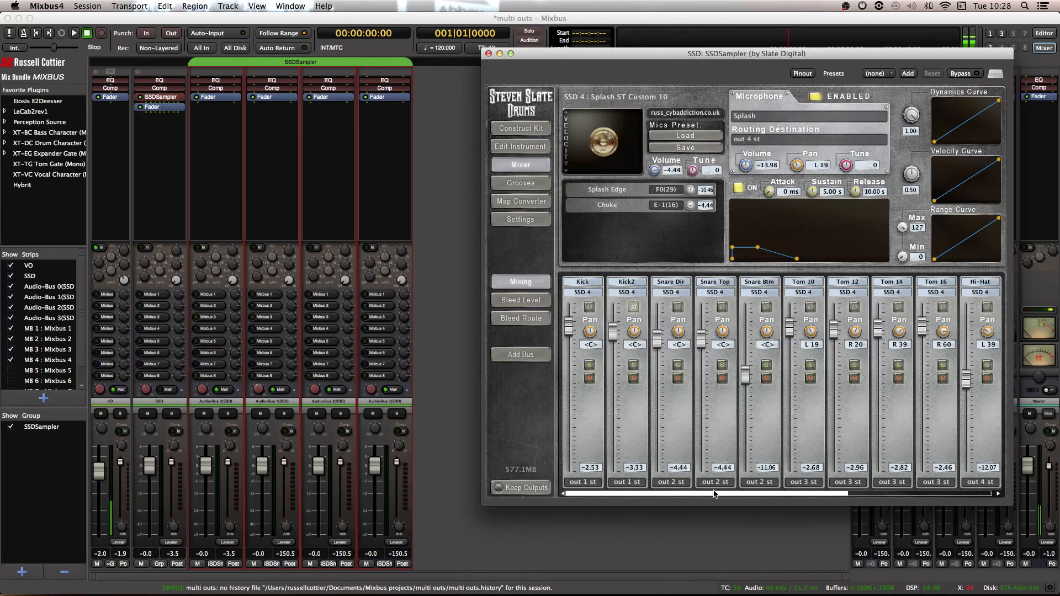
scroll(790, 442, right, 1)
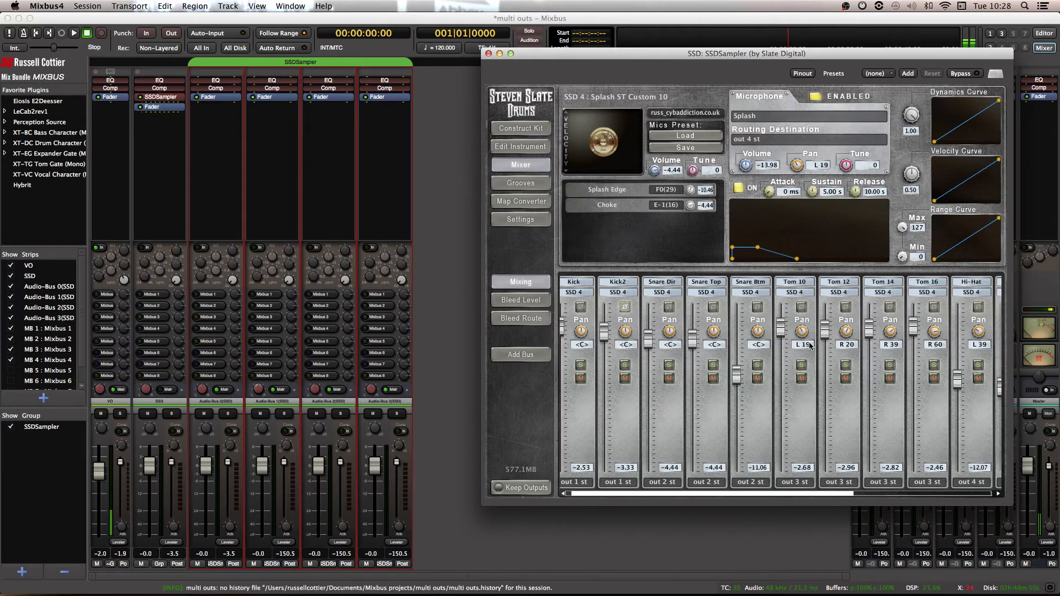
scroll(818, 494, right, 3)
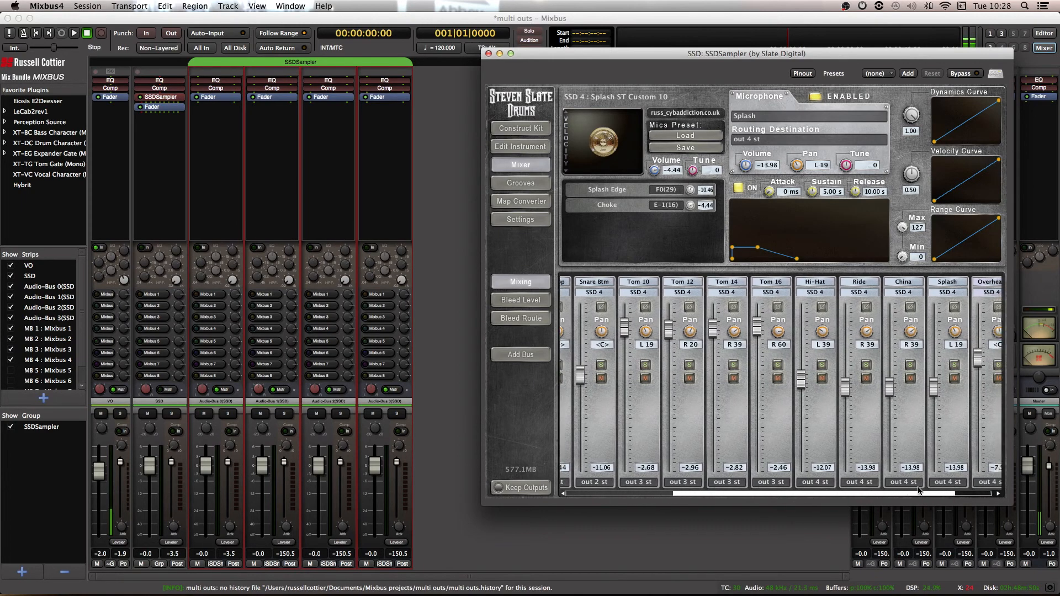
Return to the kit view and audition the kick, toms and snare through their separate buses
click(520, 132)
click(769, 403)
click(717, 379)
click(757, 365)
click(812, 425)
click(723, 438)
Lower the compressor threshold on the Audio-Bus 1 strip while auditioning the snare
drag(280, 462, 281, 483)
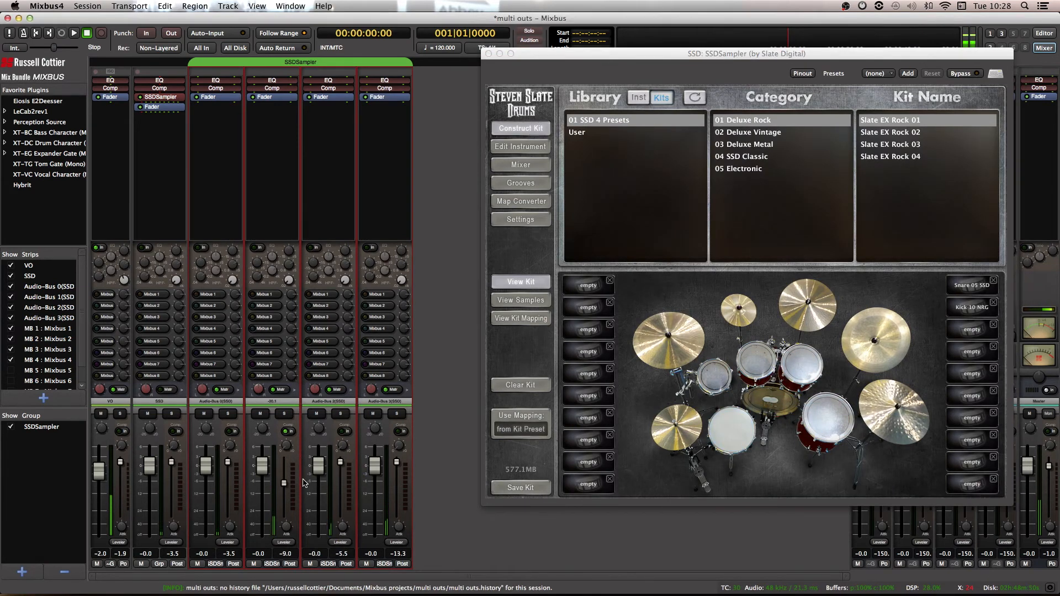
click(725, 425)
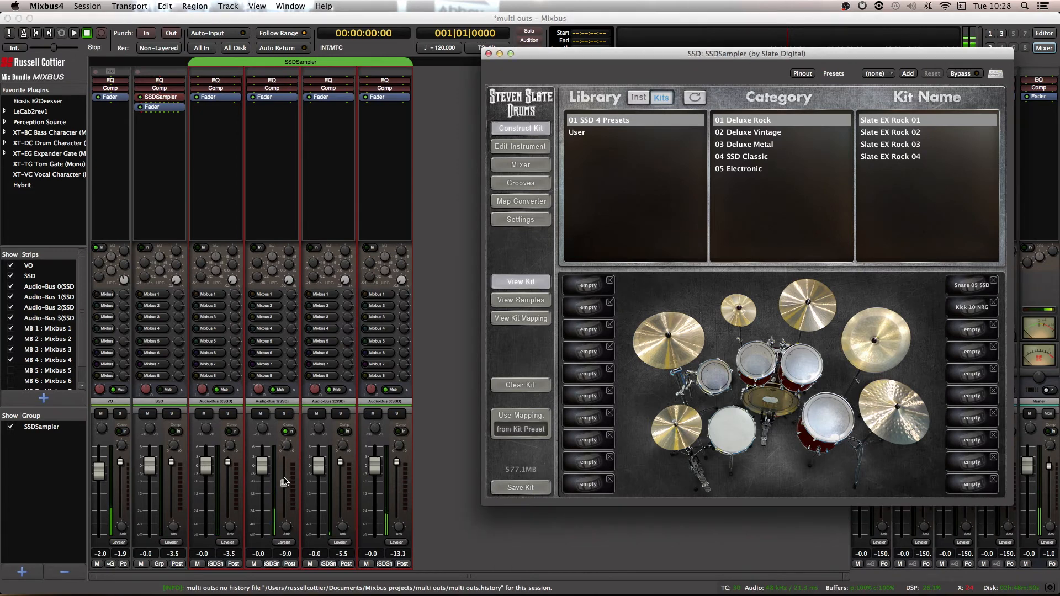
drag(284, 483, 283, 514)
click(717, 437)
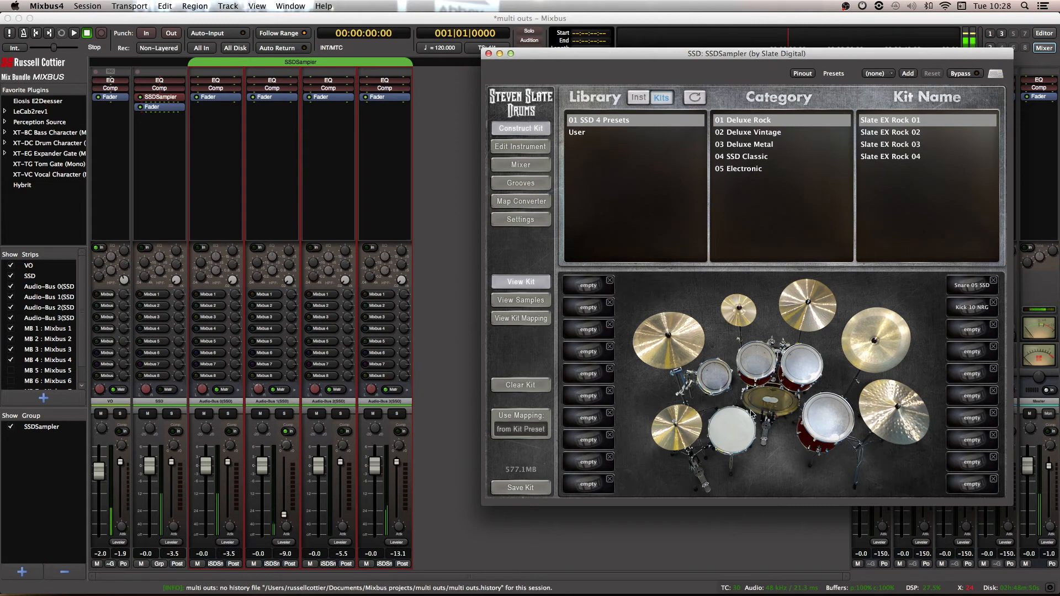
Shape the Audio-Bus 0 strip's EQ, raising its lower gain knob, and audition the kick
drag(200, 263, 216, 35)
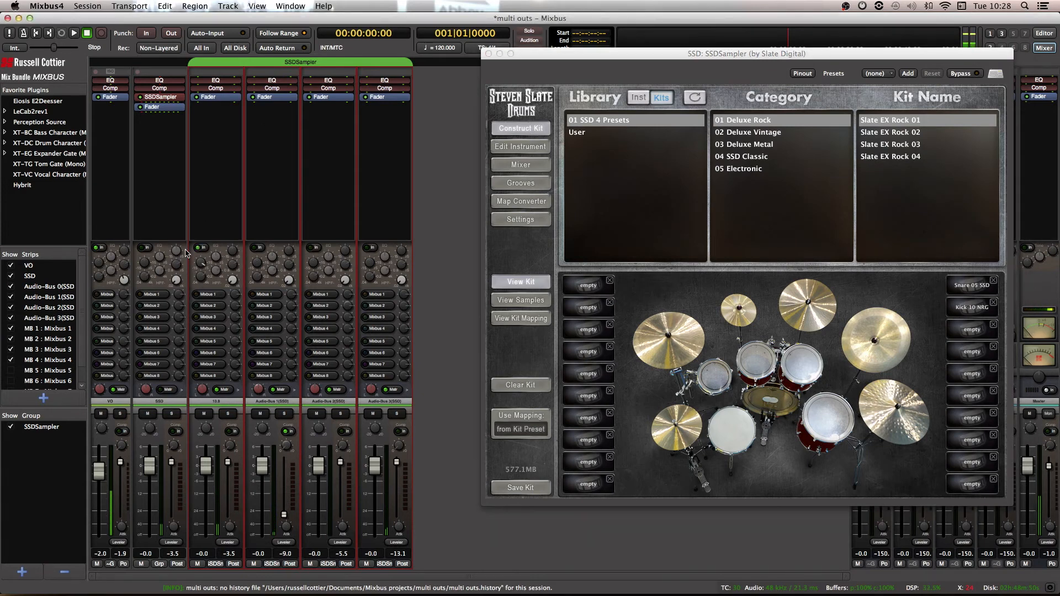
drag(233, 266, 200, 249)
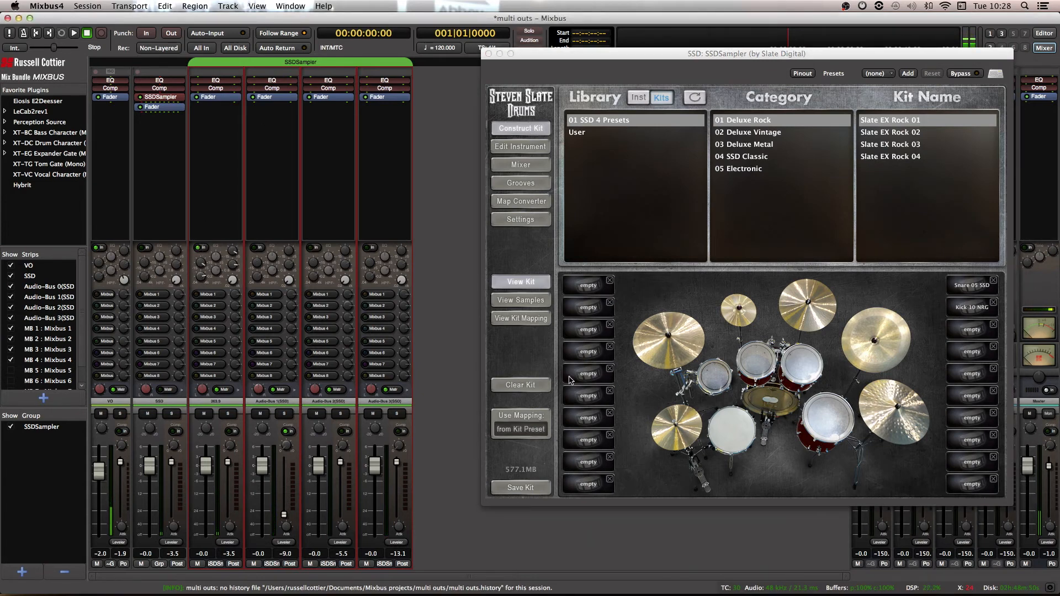
click(770, 399)
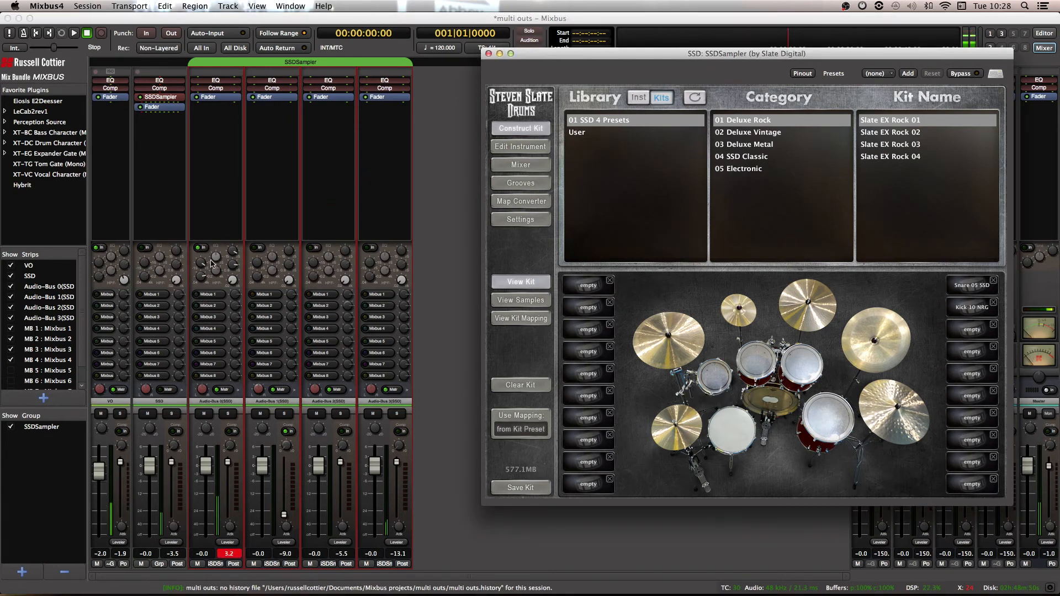
Turn down the middle EQ controls on Audio-Bus 0 while auditioning the kick against a tom and the snare
drag(216, 258, 203, 334)
click(777, 399)
click(756, 360)
click(725, 422)
click(770, 398)
drag(223, 261, 228, 319)
click(783, 406)
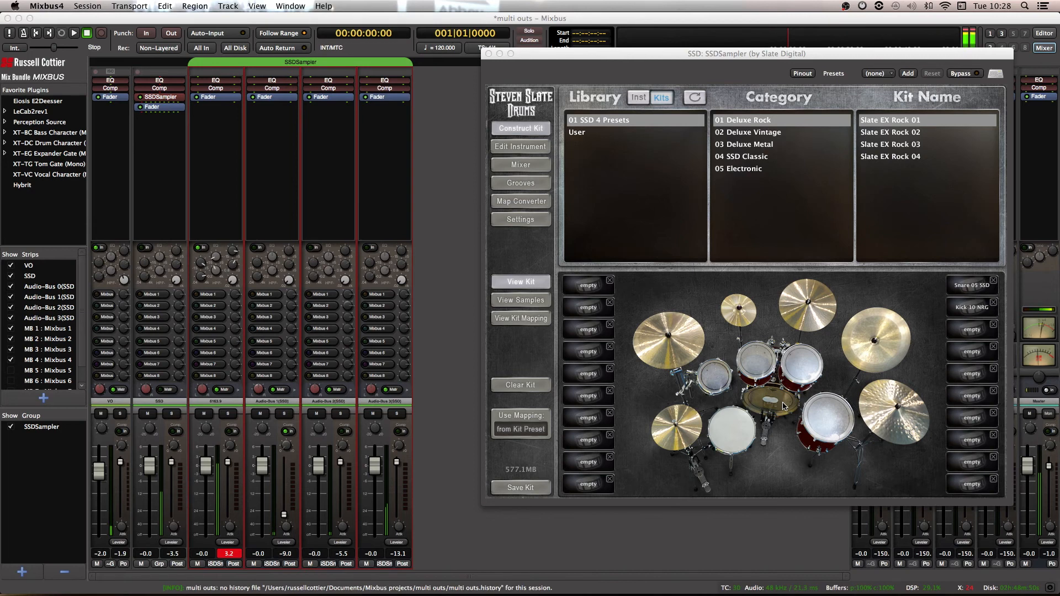
Reset the Audio-Bus 0 peak meter and close the SSDSampler plugin window
click(235, 555)
click(237, 555)
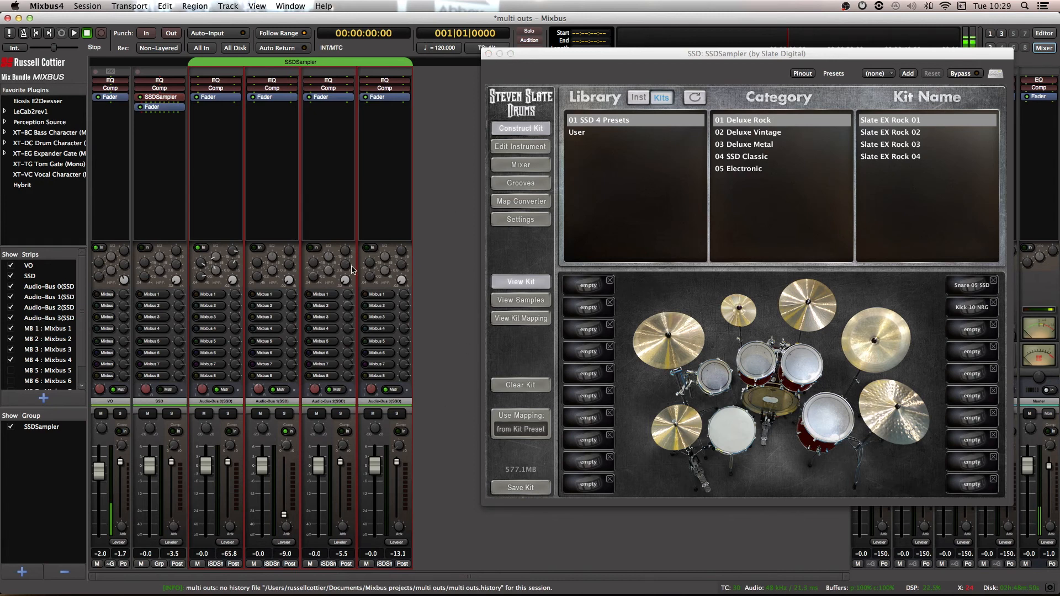
click(489, 54)
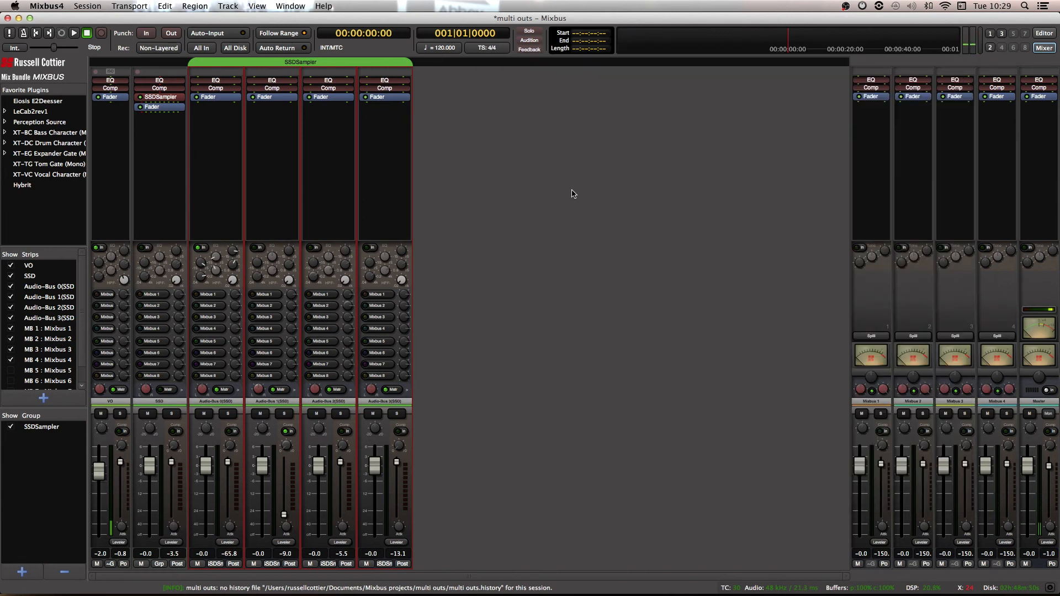